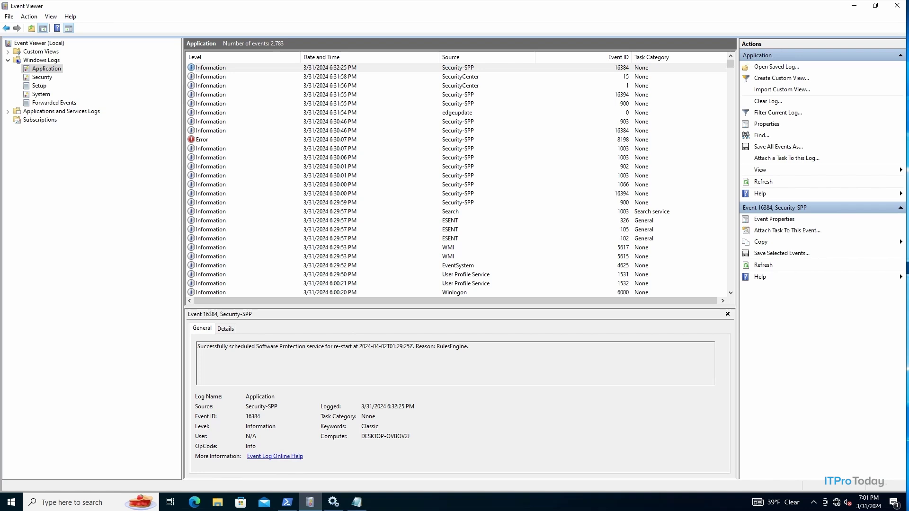
Start attaching a basic task to the 6:30:00 PM event 1066.
{"action": "left_click", "coordinate": [227, 185]}
{"action": "right_click", "coordinate": [223, 187]}
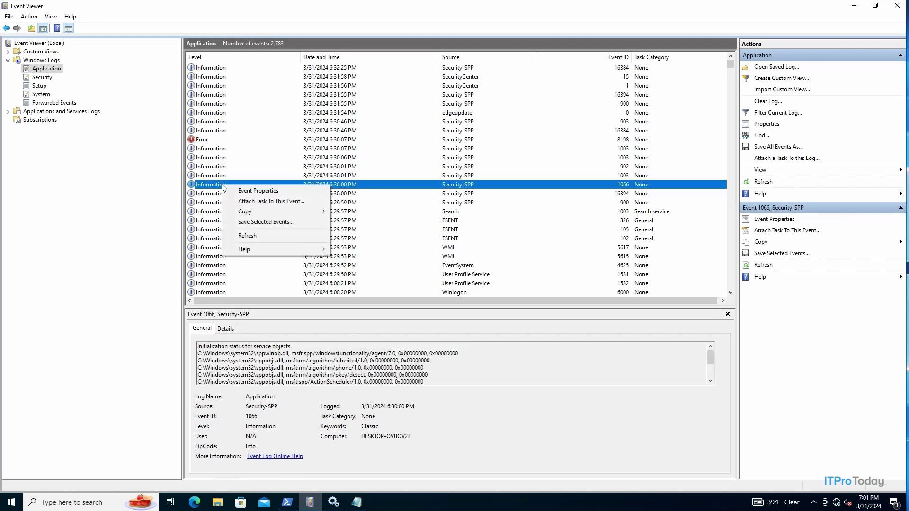
{"action": "left_click", "coordinate": [305, 202]}
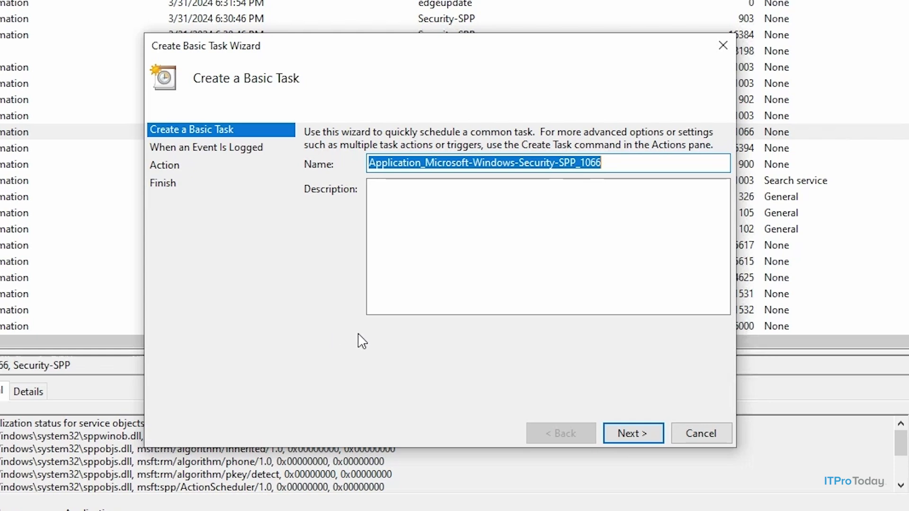
Cancel the task wizard and bring the Administrator Windows PowerShell window to the front.
{"action": "left_click", "coordinate": [695, 434]}
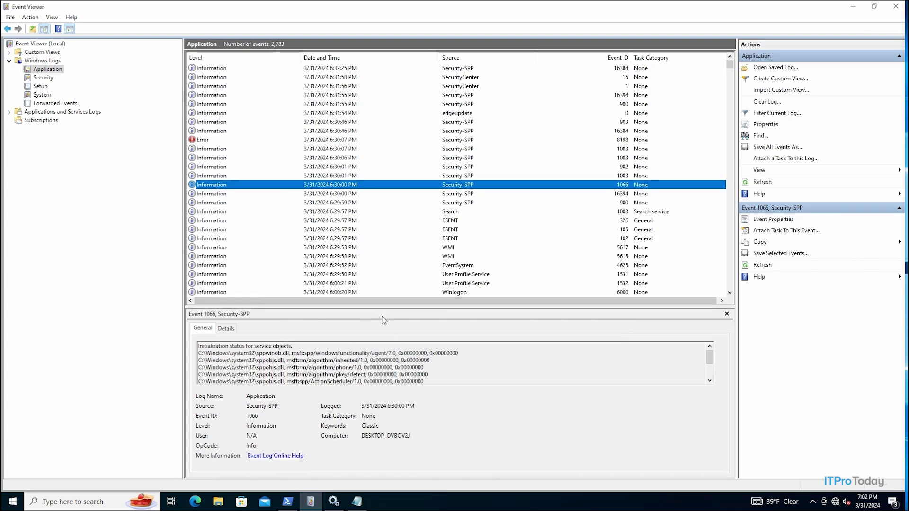
{"action": "mouse_move", "coordinate": [287, 502]}
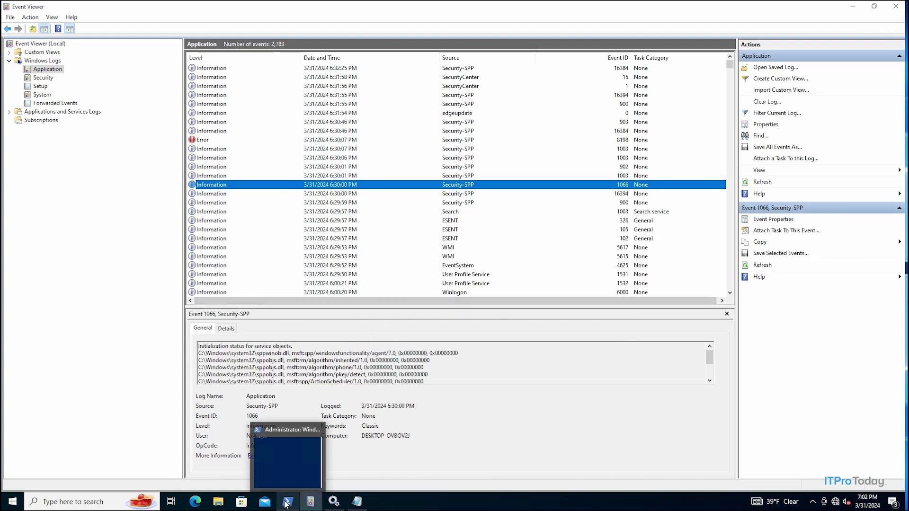
{"action": "left_click", "coordinate": [288, 477]}
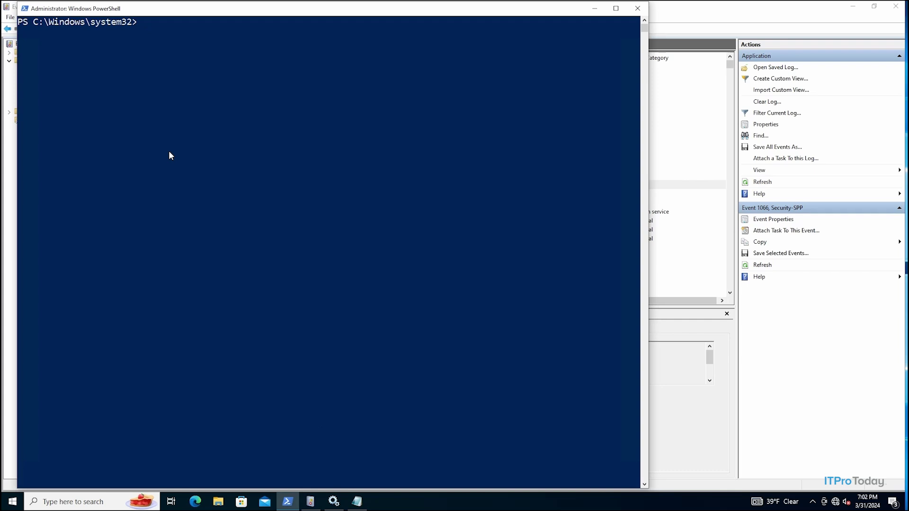
Run New-EventLog -LogName Application -Source "Demo" to register the Demo source.
{"action": "type", "text": "New"}
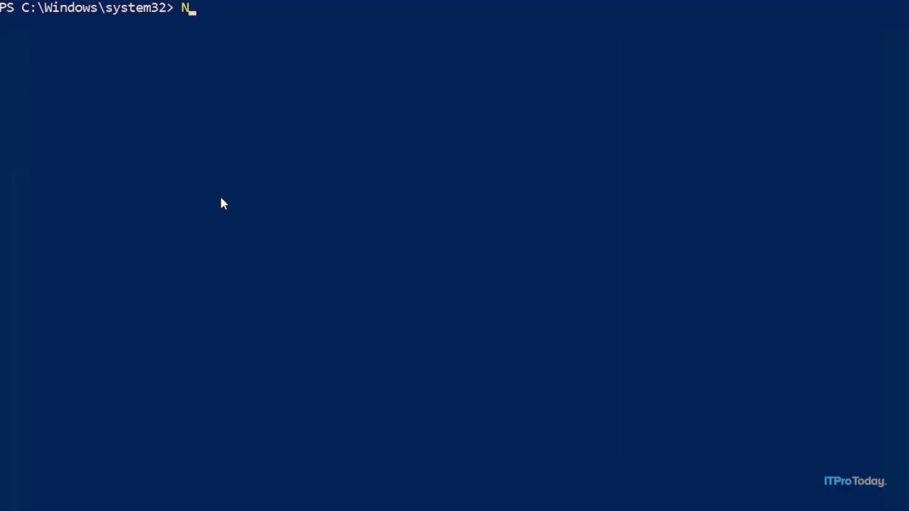
{"action": "type", "text": "-EventLog"}
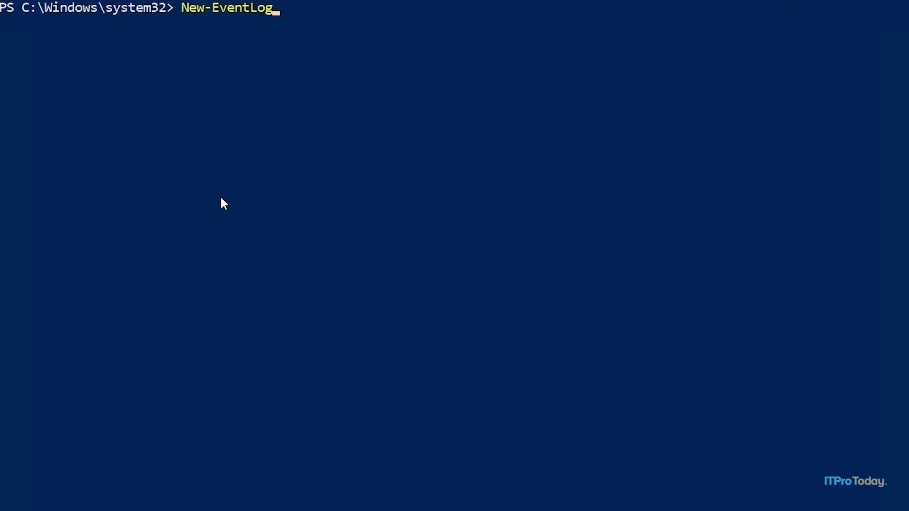
{"action": "type", "text": " -LogName"}
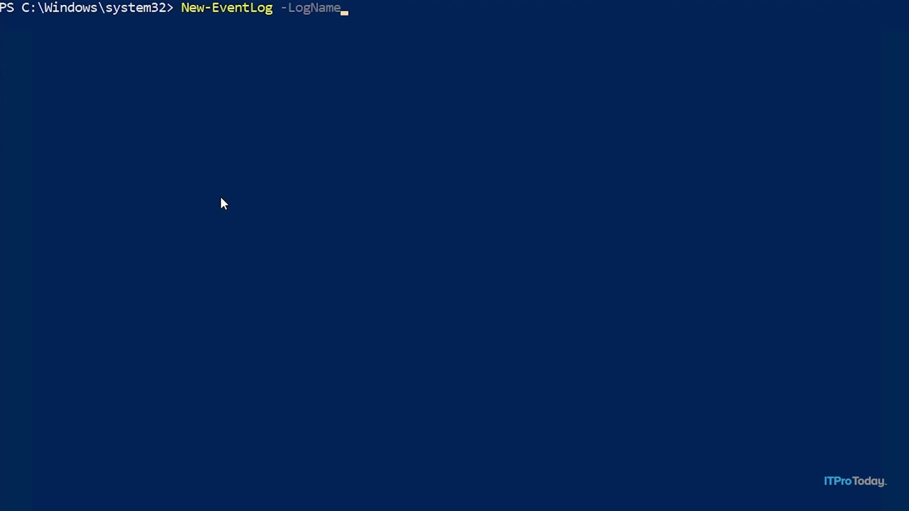
{"action": "type", "text": " Application"}
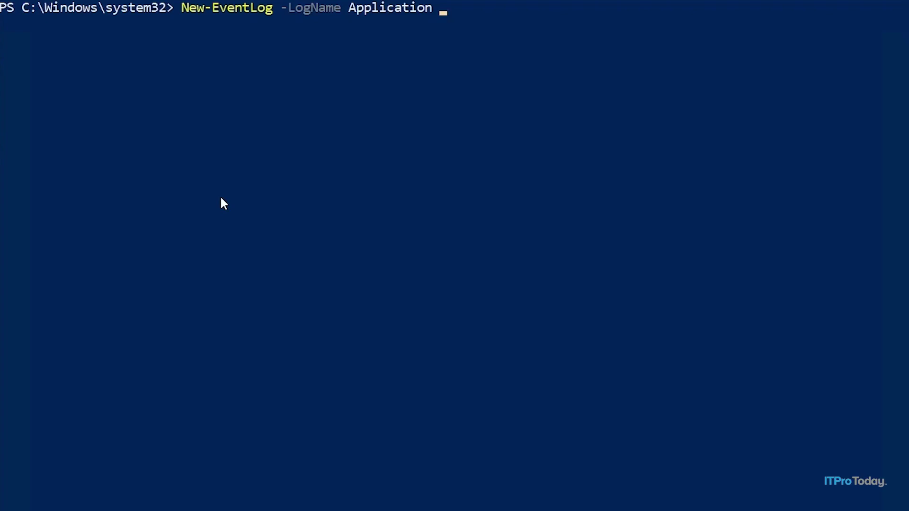
{"action": "type", "text": " -Source \"Demo\""}
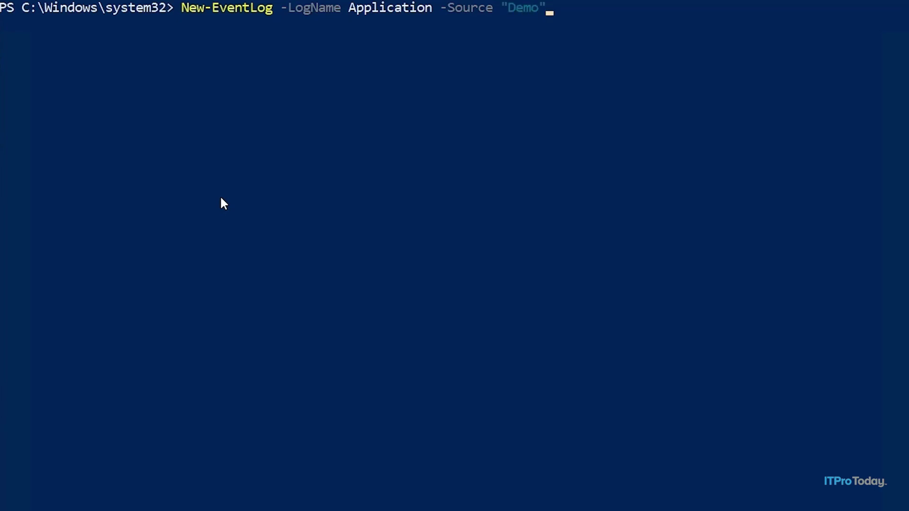
{"action": "key", "text": "Return"}
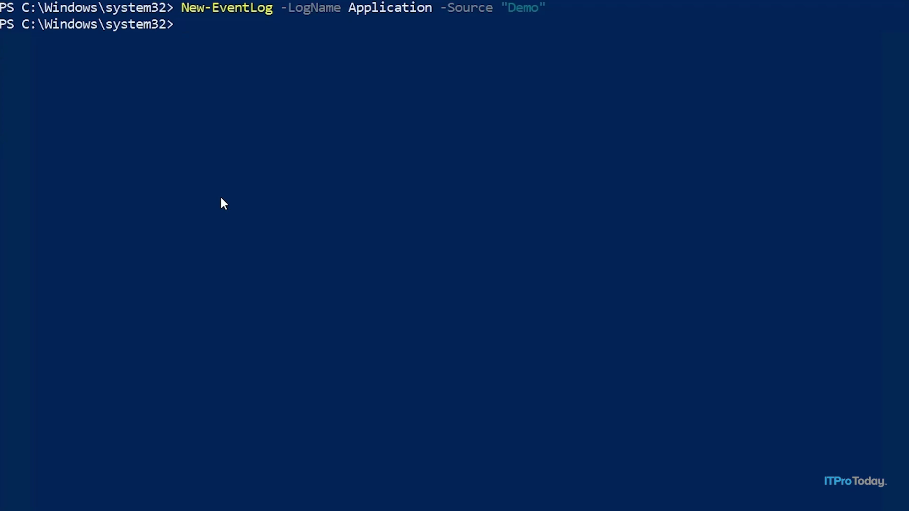
Run Write-EventLog for source Demo, EventID 100, message "This is a test event.".
{"action": "type", "text": "Write-EventLog"}
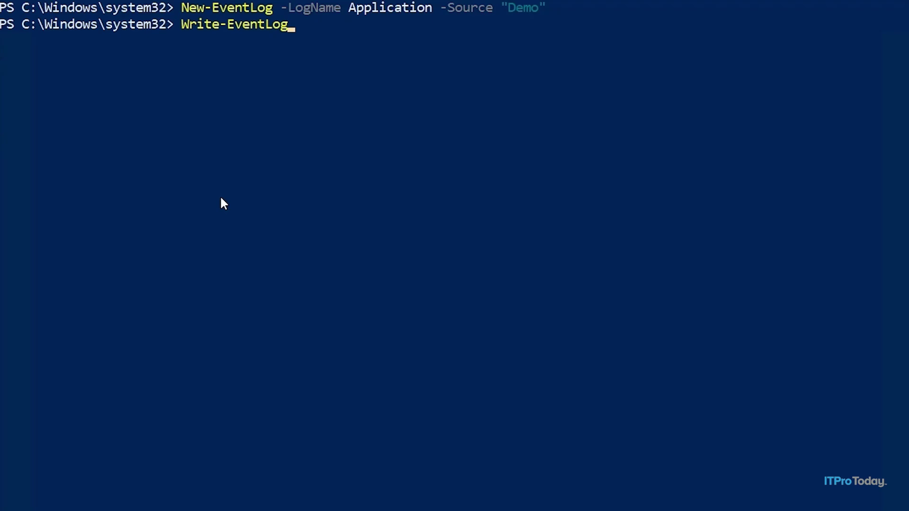
{"action": "type", "text": " -LogName"}
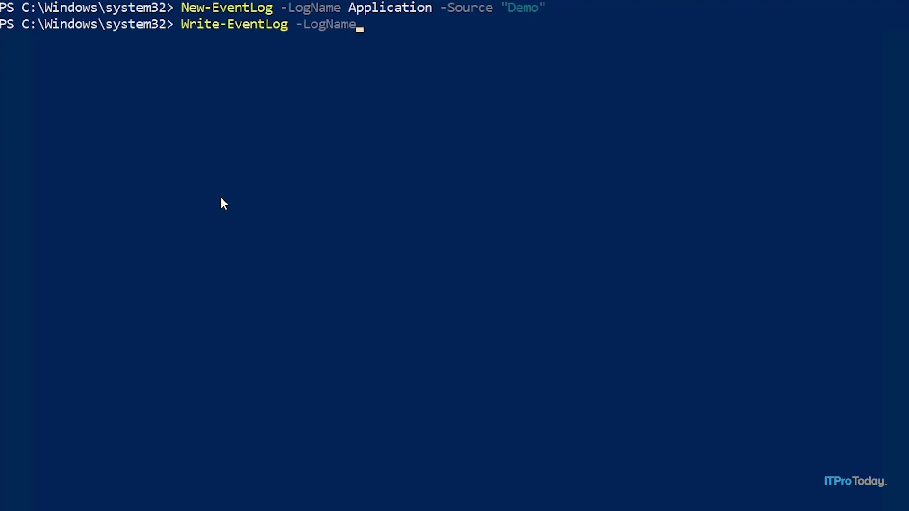
{"action": "type", "text": " Applicatio"}
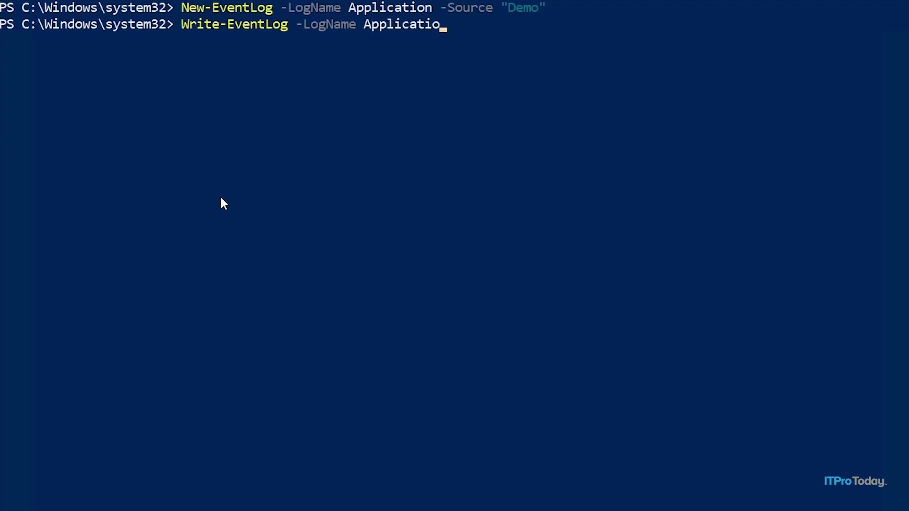
{"action": "type", "text": "n -Source \"De"}
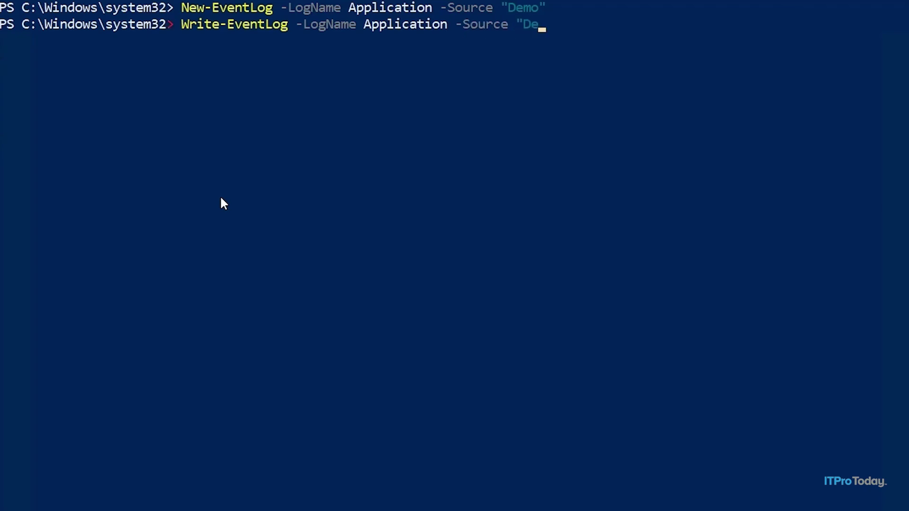
{"action": "type", "text": "mo\" -EventID"}
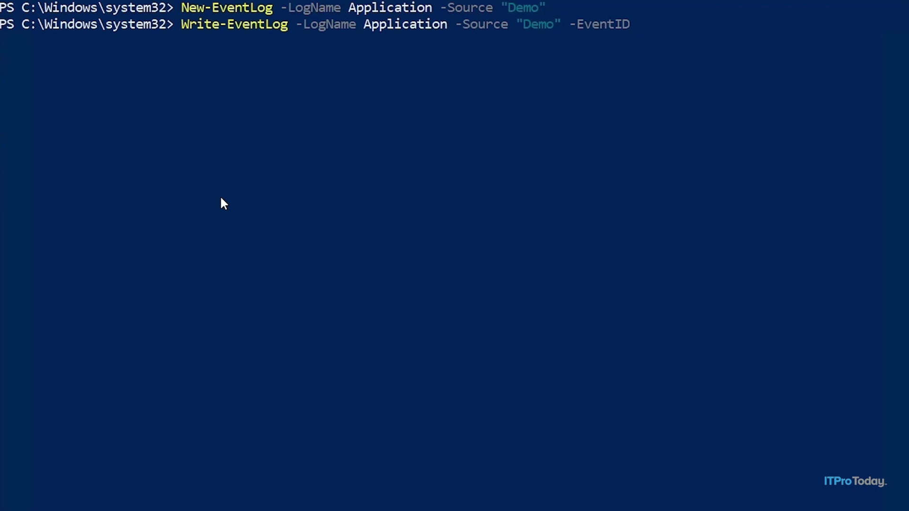
{"action": "type", "text": " 100 -Message"}
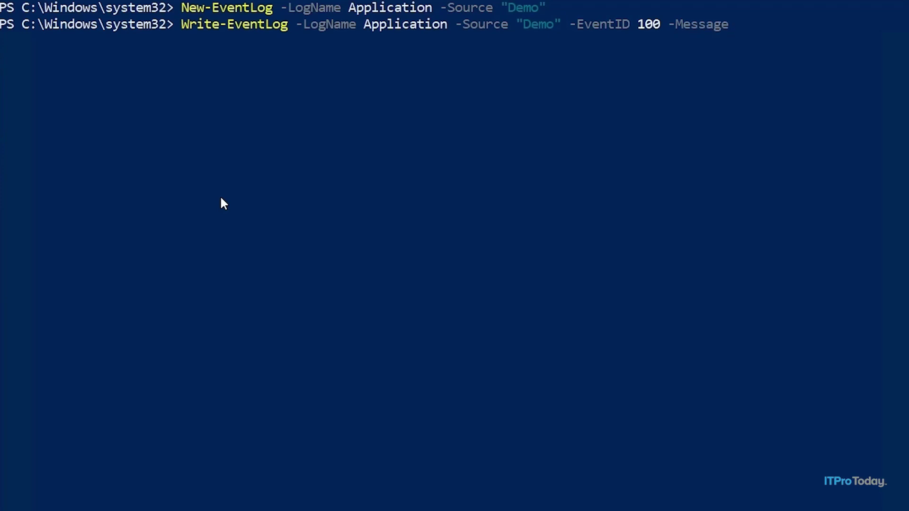
{"action": "type", "text": " \"This is a test event"}
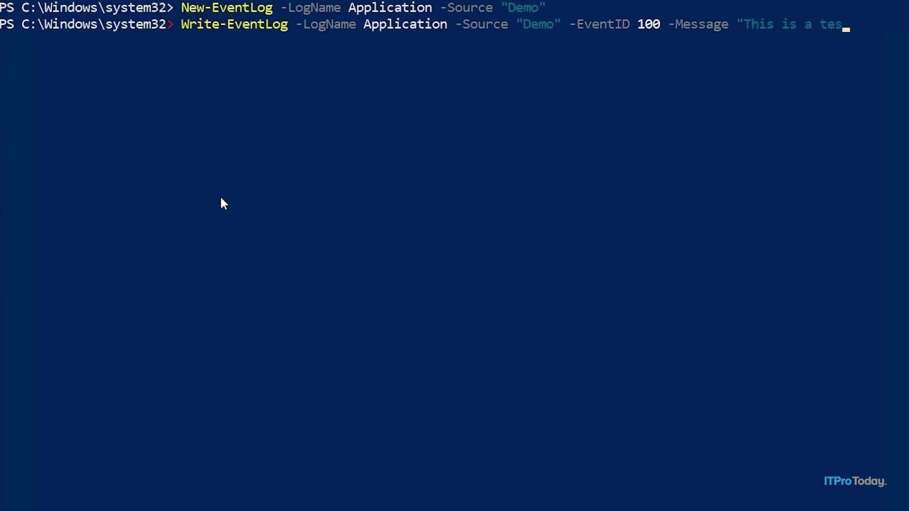
{"action": "type", "text": ".\""}
{"action": "key", "text": "Return"}
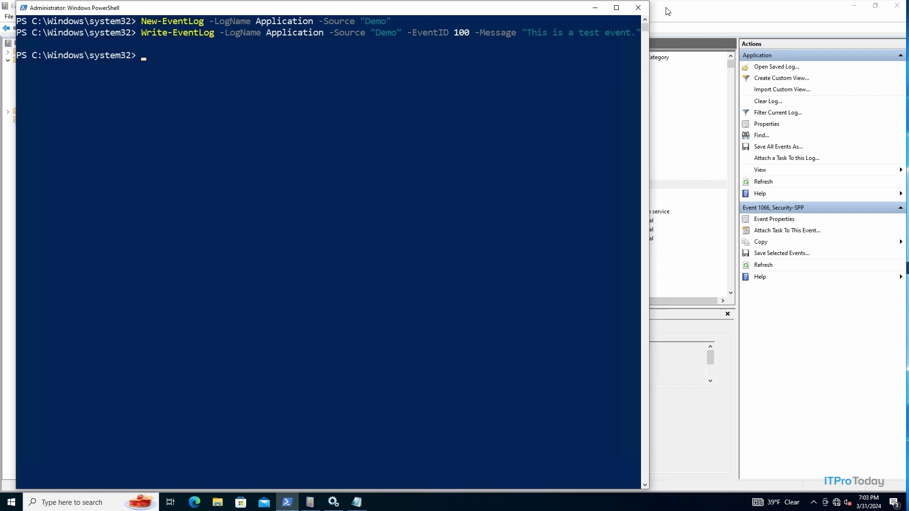
Refresh Event Viewer's Application log to show the new Demo event 100.
{"action": "left_click", "coordinate": [667, 10]}
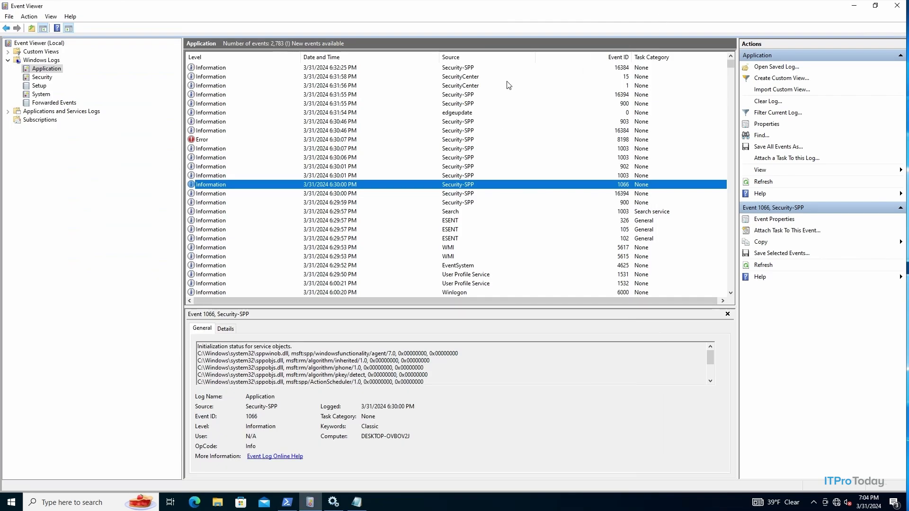
{"action": "left_click", "coordinate": [762, 266]}
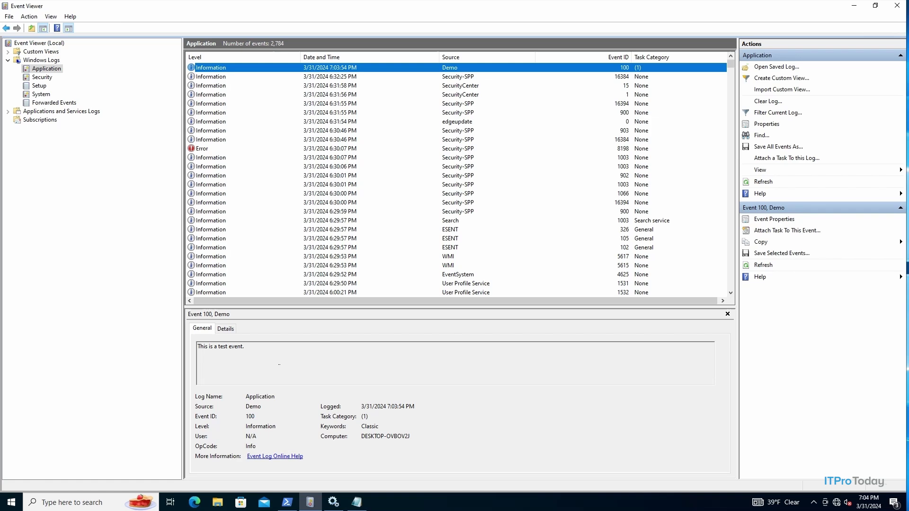
Show demo.ps1 in Notepad and highlight its Write-Output and Write-EventLog event 200 lines.
{"action": "left_click", "coordinate": [357, 506]}
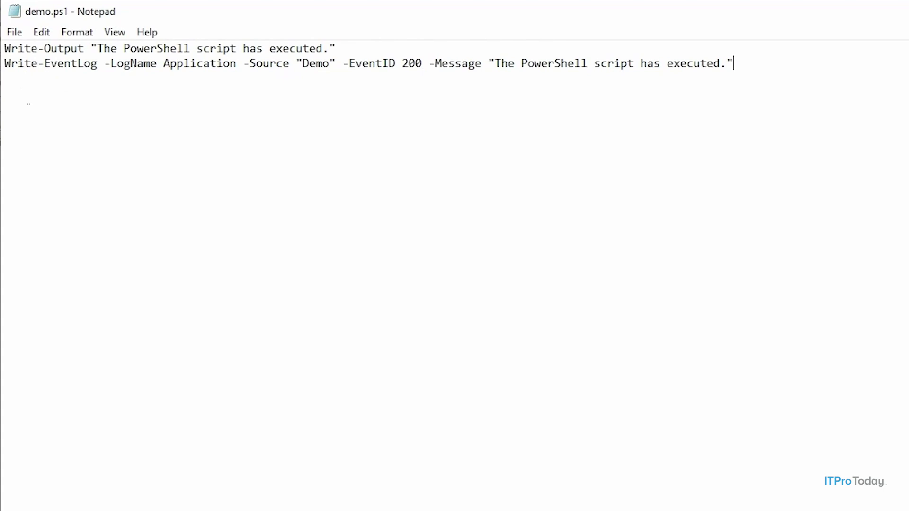
{"action": "left_click_drag", "start_coordinate": [10, 48], "coordinate": [439, 25]}
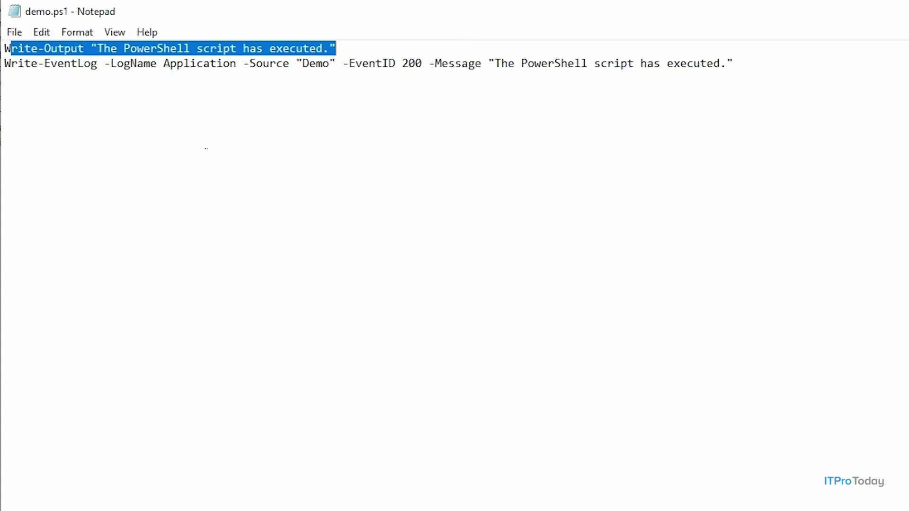
{"action": "left_click", "coordinate": [54, 63]}
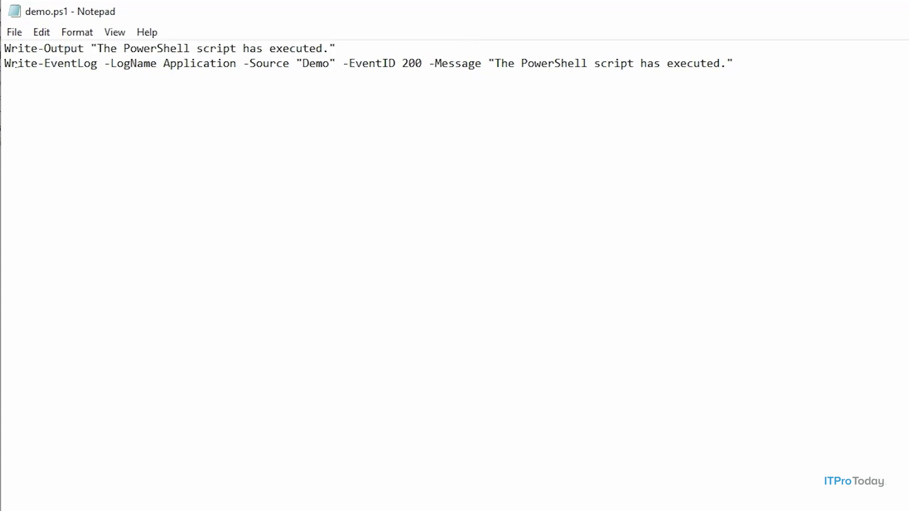
{"action": "left_click_drag", "start_coordinate": [4, 63], "coordinate": [733, 67]}
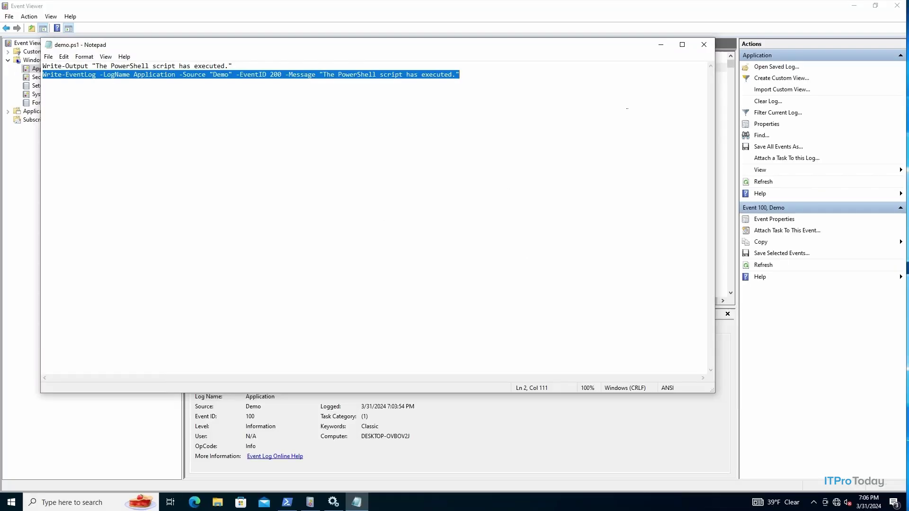
Close Notepad and attach a task to Demo event 100, named Application_Demo_100.
{"action": "key", "text": "alt+F4"}
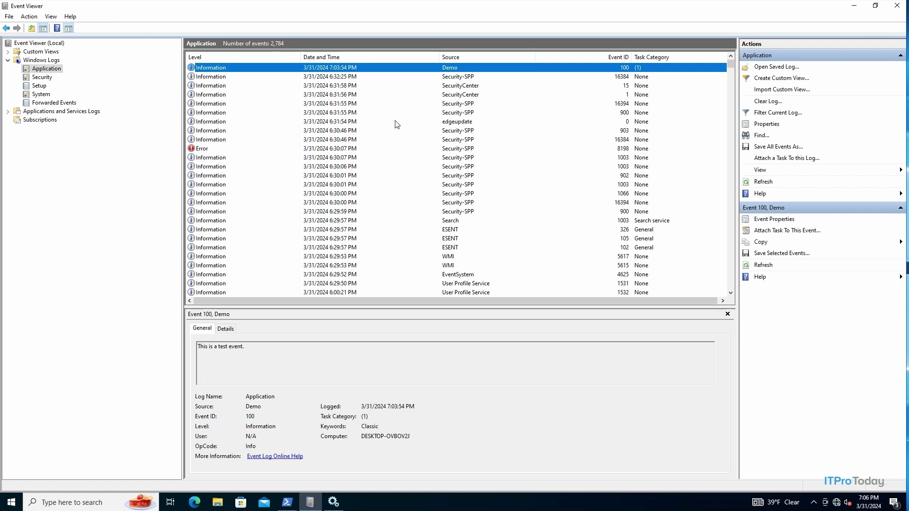
{"action": "right_click", "coordinate": [391, 69]}
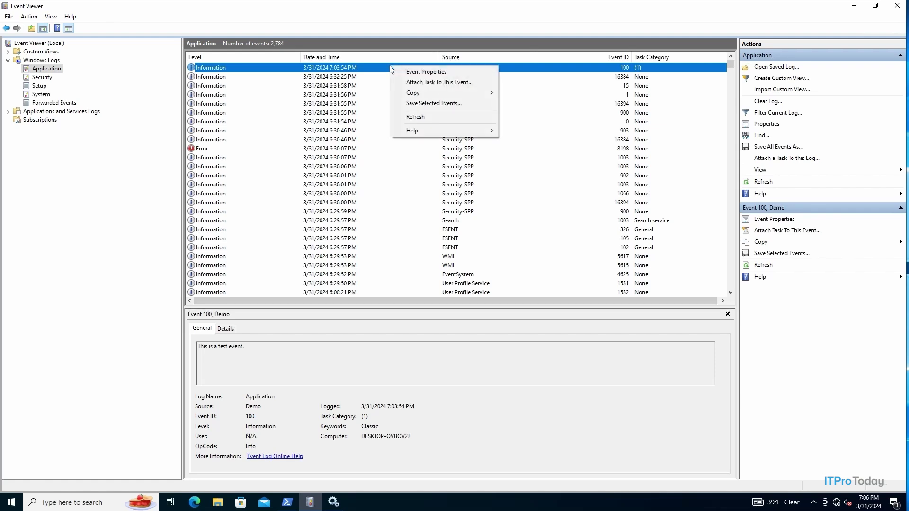
{"action": "left_click", "coordinate": [454, 82]}
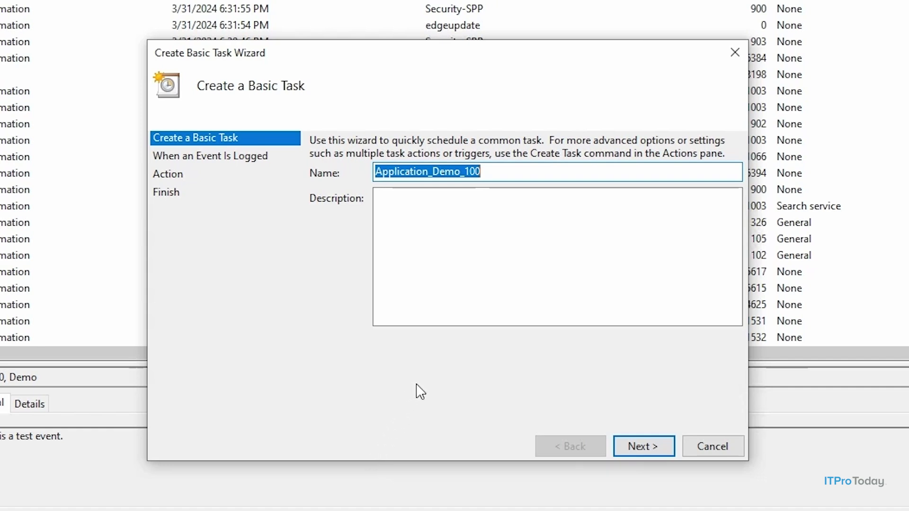
Keep the name Application_Demo_100 and the Application/Demo/100 event trigger.
{"action": "left_click", "coordinate": [637, 446]}
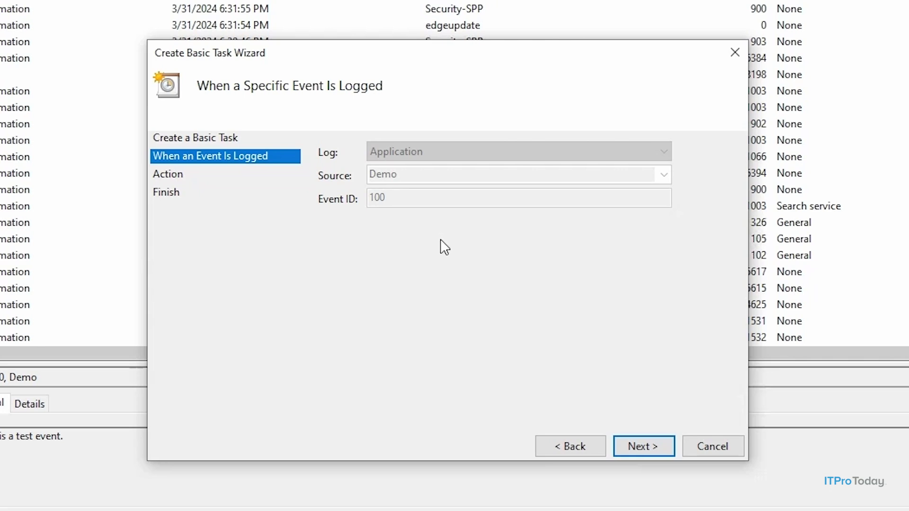
{"action": "left_click", "coordinate": [650, 447]}
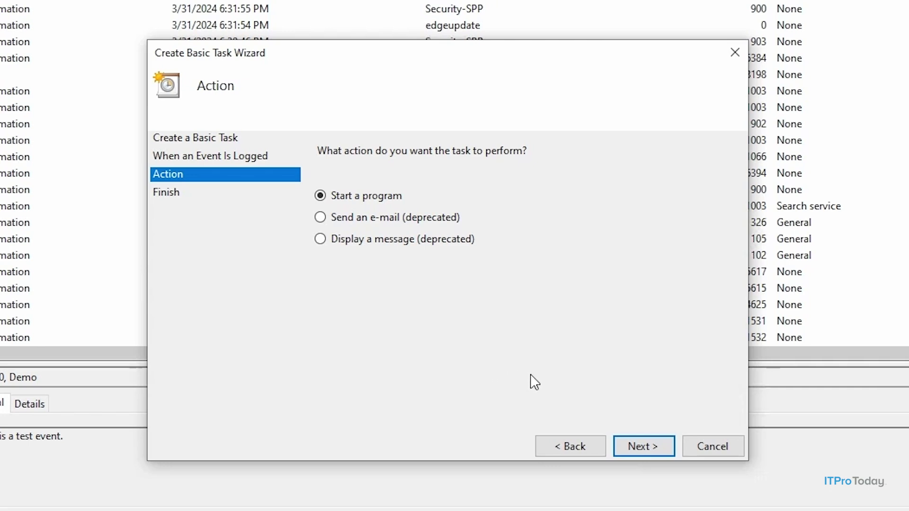
Set the action to start powershell.exe with arguments -ExecutionPolicy Bypass.
{"action": "left_click", "coordinate": [643, 447]}
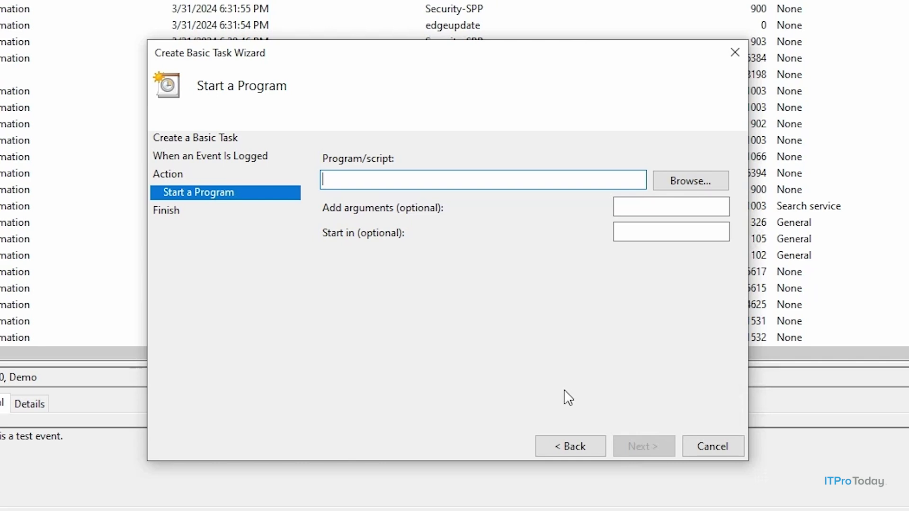
{"action": "type", "text": "powersh"}
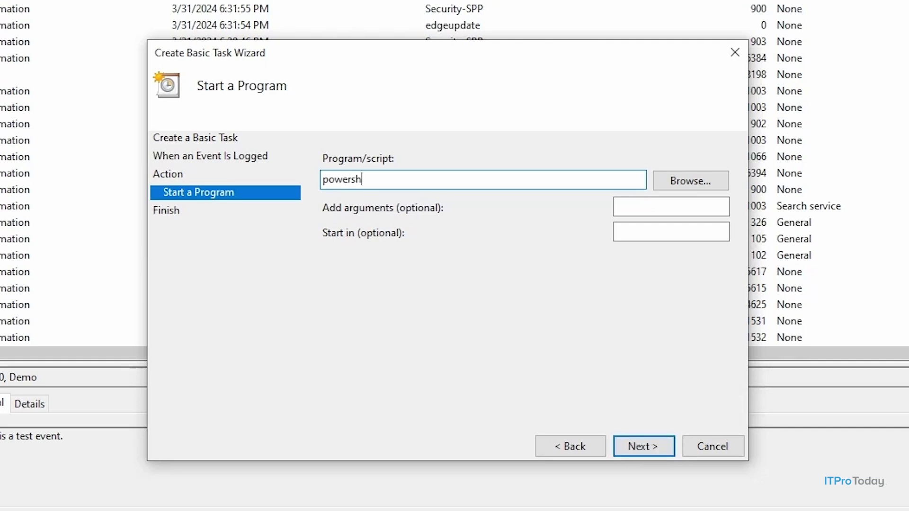
{"action": "type", "text": "ell.exe"}
{"action": "left_click", "coordinate": [629, 207]}
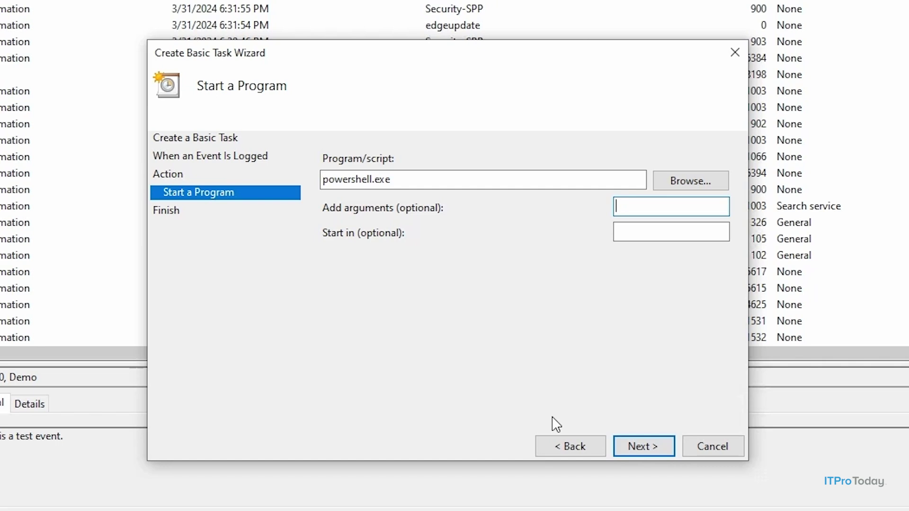
{"action": "type", "text": "-ExecutionPol"}
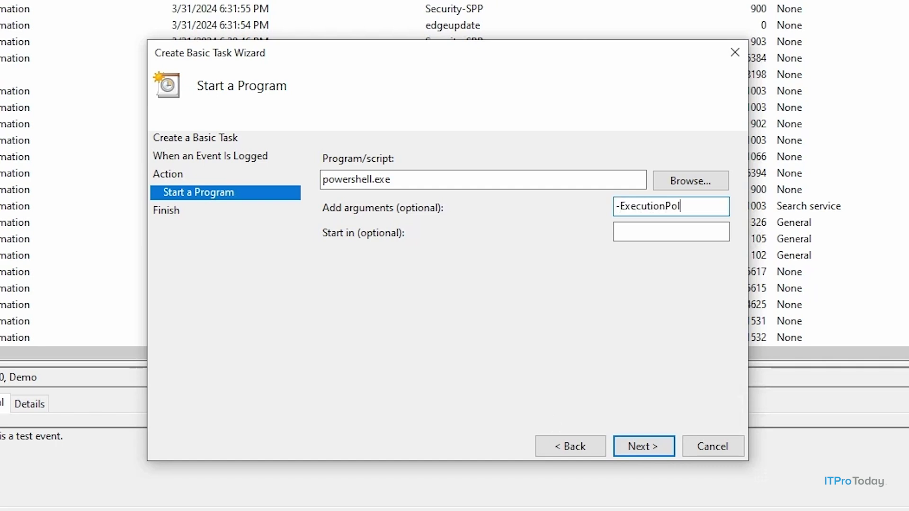
{"action": "type", "text": "icy By"}
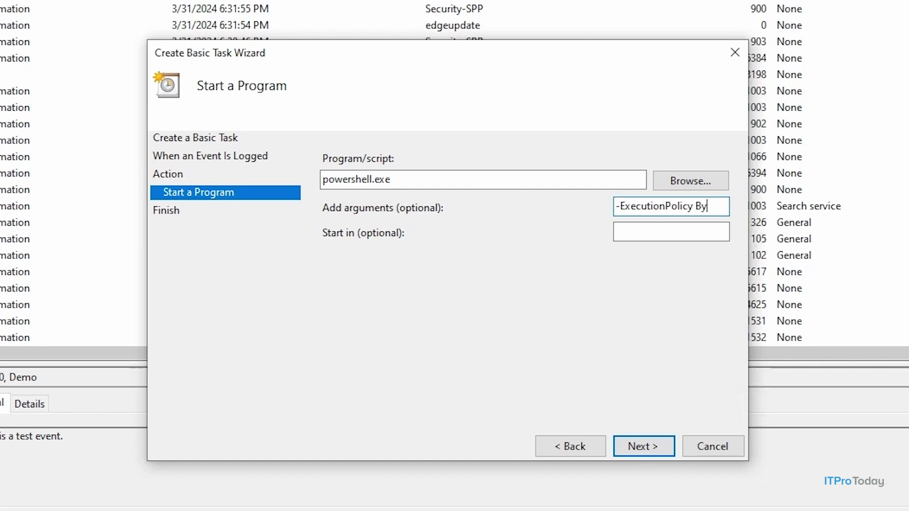
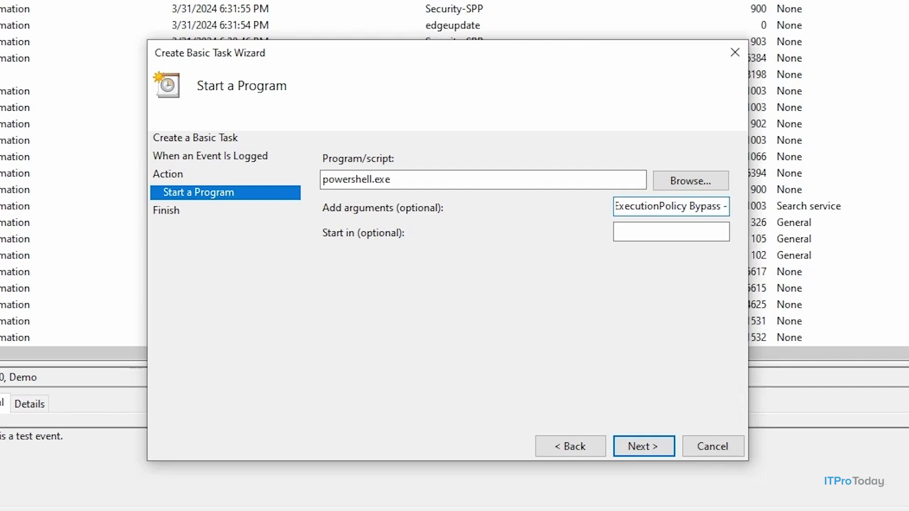
Complete the arguments as '-ExecutionPolicy Bypass -File' by adding 'File' after 'Bypass -'.
{"action": "type", "text": "File"}
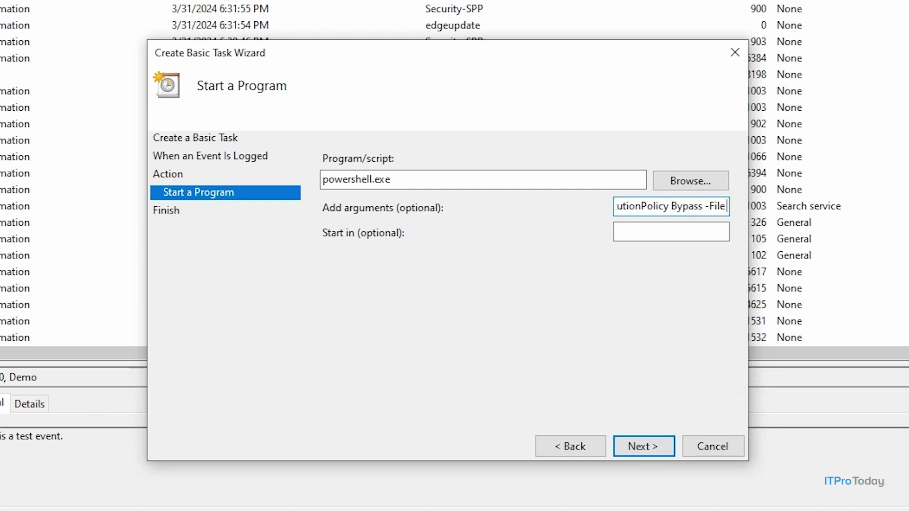
Enter "C:\Scripts\Demo.ps1" after -File in the task's PowerShell arguments.
Pass -File C:\Scripts\Demo.ps1 as the argument and advance to the task summary.
{"action": "type", "text": "\"C:\\Scripts\\Demo.ps1"}
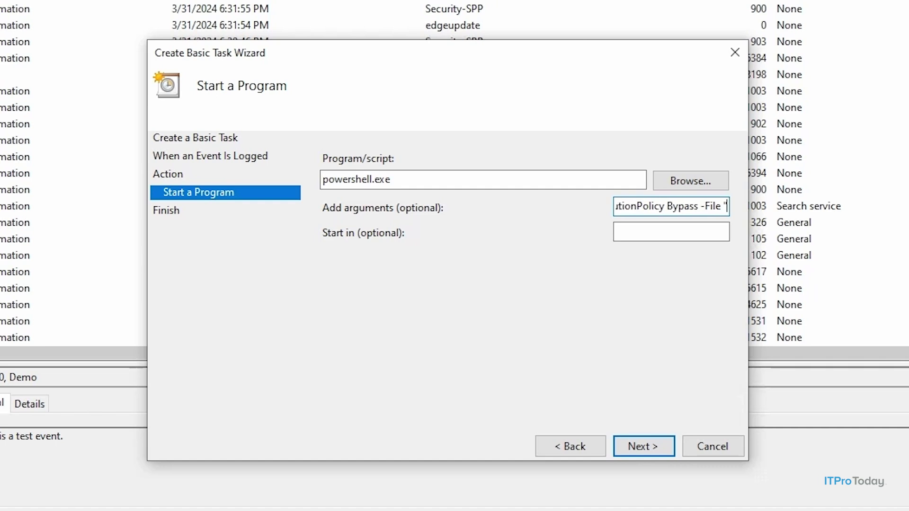
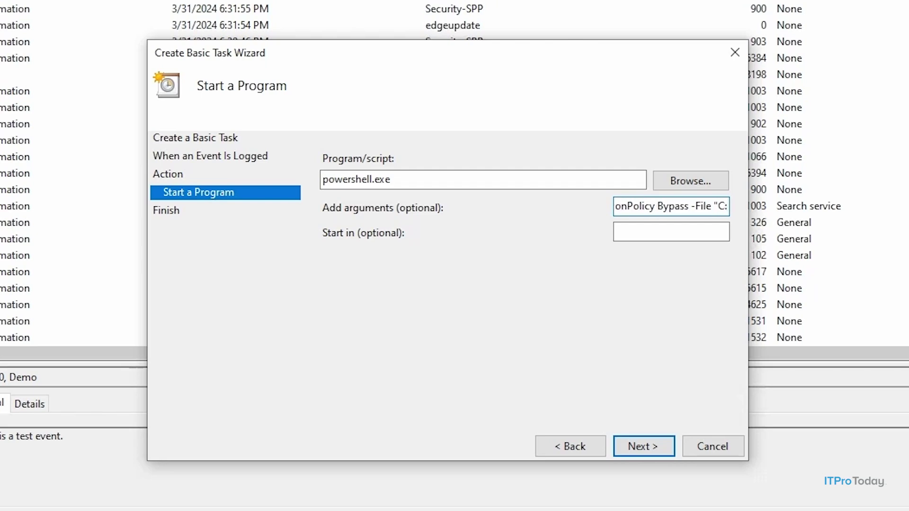
Enter "C:\Scripts\Demo.ps1" after -File in the task's PowerShell arguments.
Pass -File C:\Scripts\Demo.ps1 as the argument and advance to the task summary.
{"action": "type", "text": "\\Scripts"}
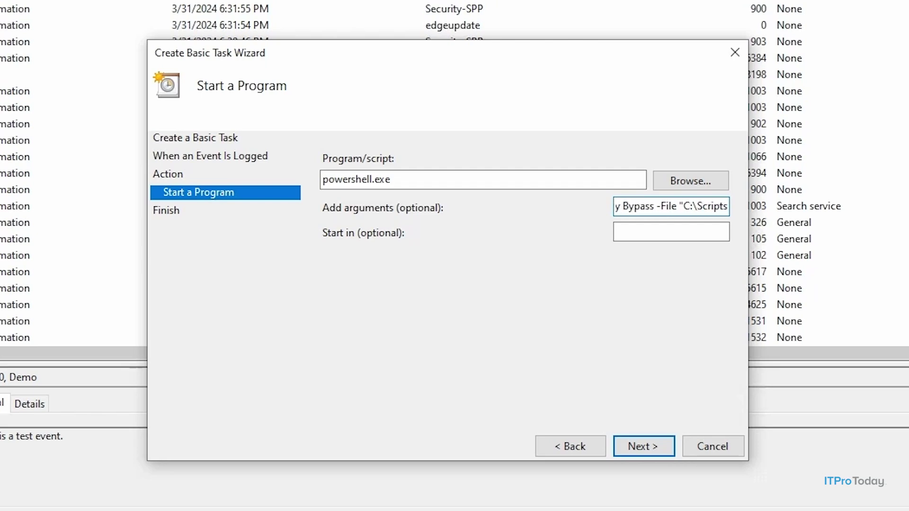
{"action": "type", "text": "\\Demo"}
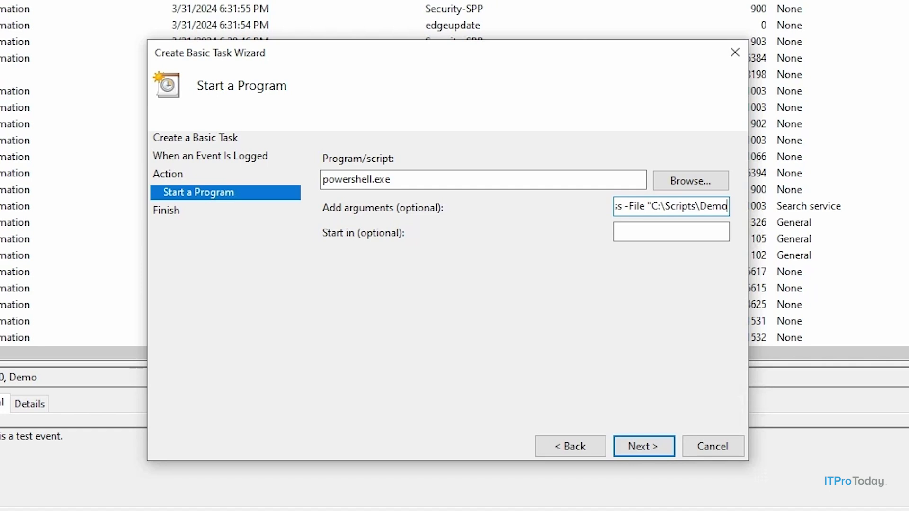
{"action": "type", "text": ".ps1\""}
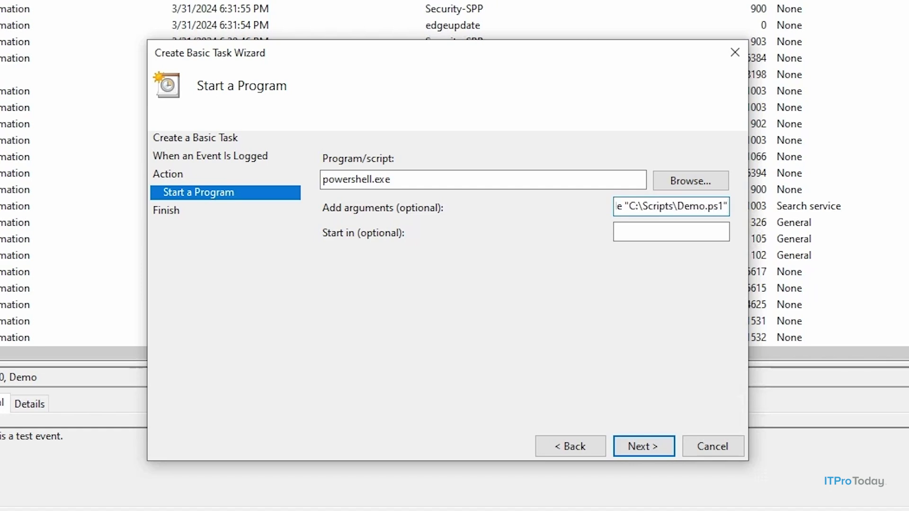
{"action": "left_click", "coordinate": [640, 447]}
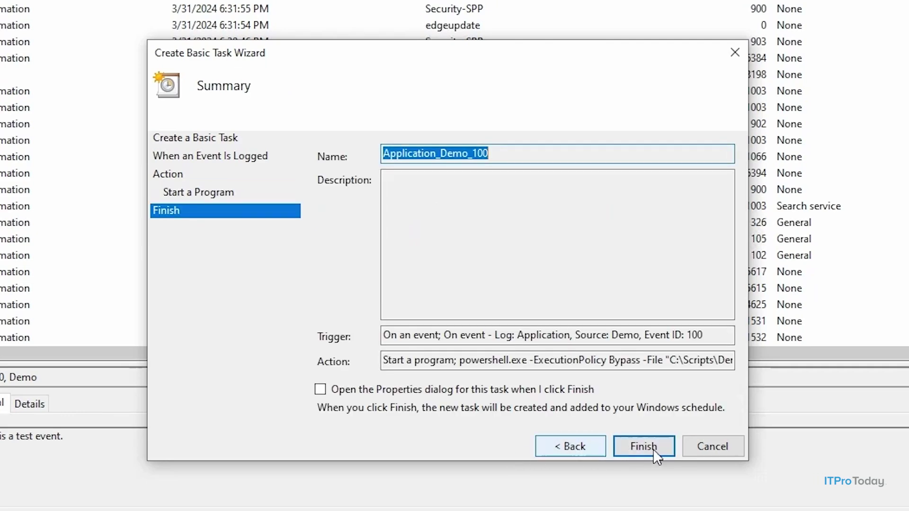
Finish the wizard to create task Application_Demo_100 and dismiss the confirmation.
{"action": "left_click", "coordinate": [651, 450]}
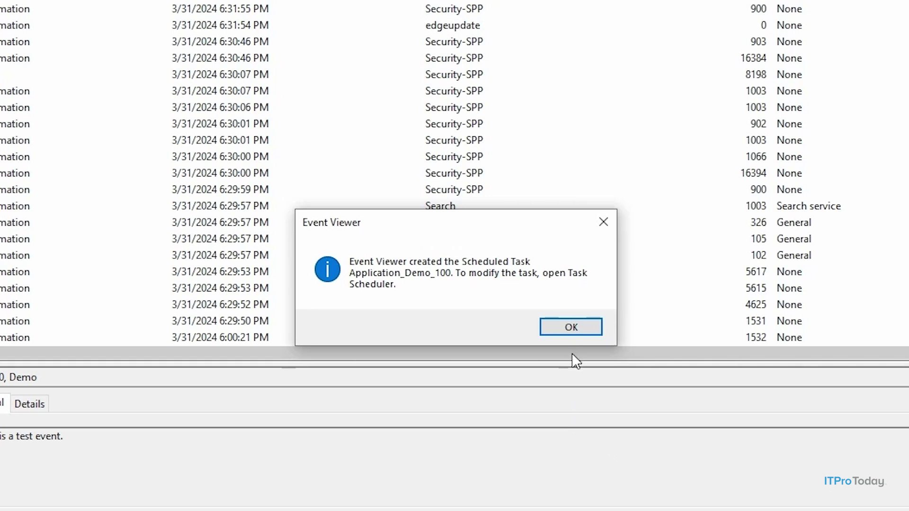
{"action": "left_click", "coordinate": [572, 330]}
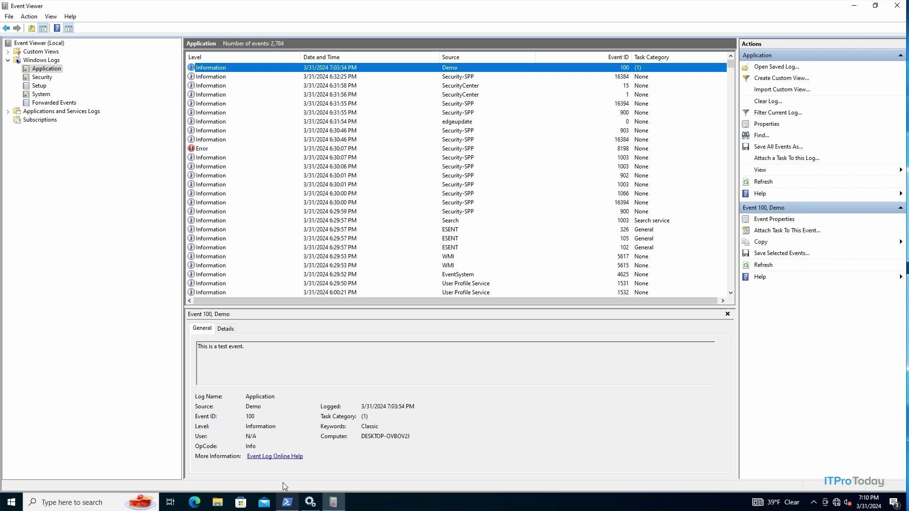
Rerun the Write-EventLog command in PowerShell to log Demo event 100 again.
{"action": "left_click", "coordinate": [291, 502]}
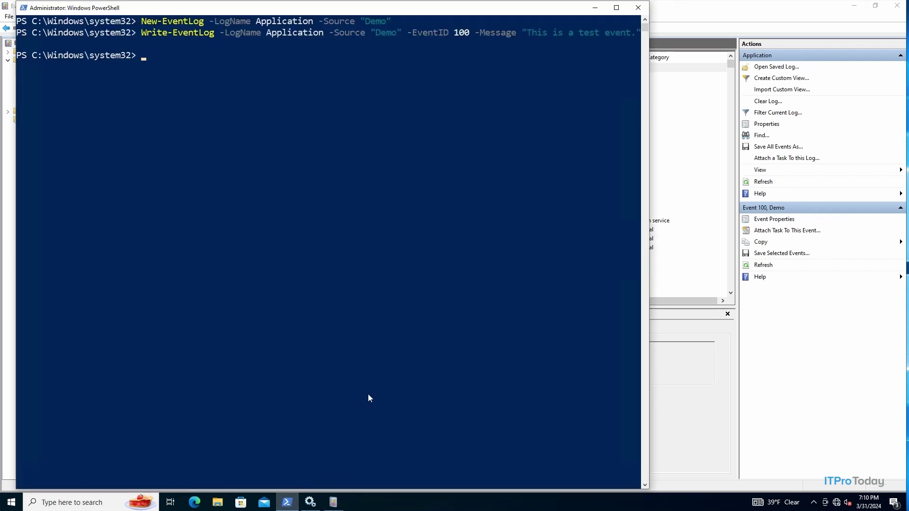
{"action": "key", "text": "Up"}
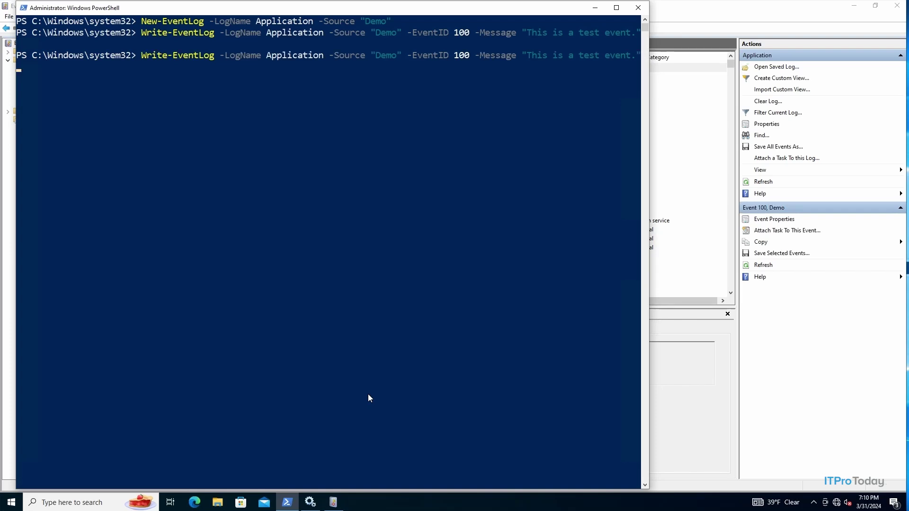
{"action": "key", "text": "Return"}
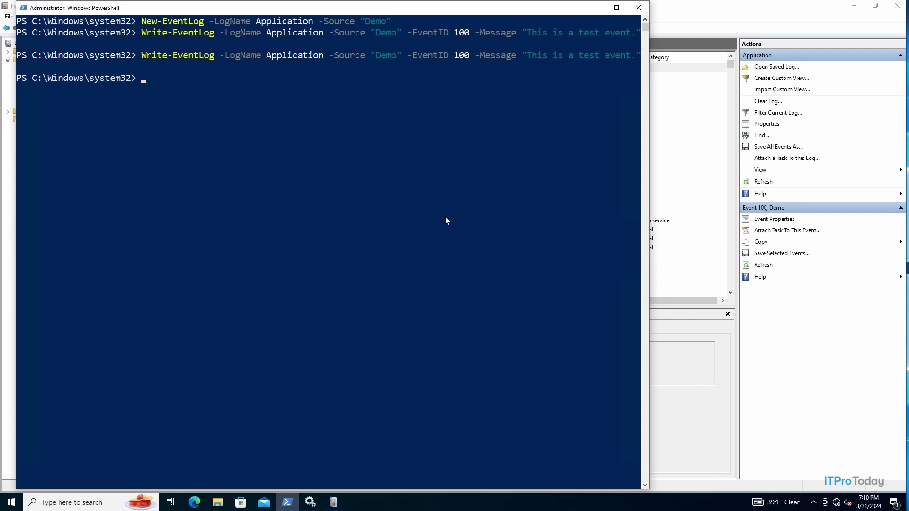
Refresh the Application log and inspect new Demo events 100 and 200 ('The PowerShell script has executed.').
{"action": "left_click", "coordinate": [597, 9]}
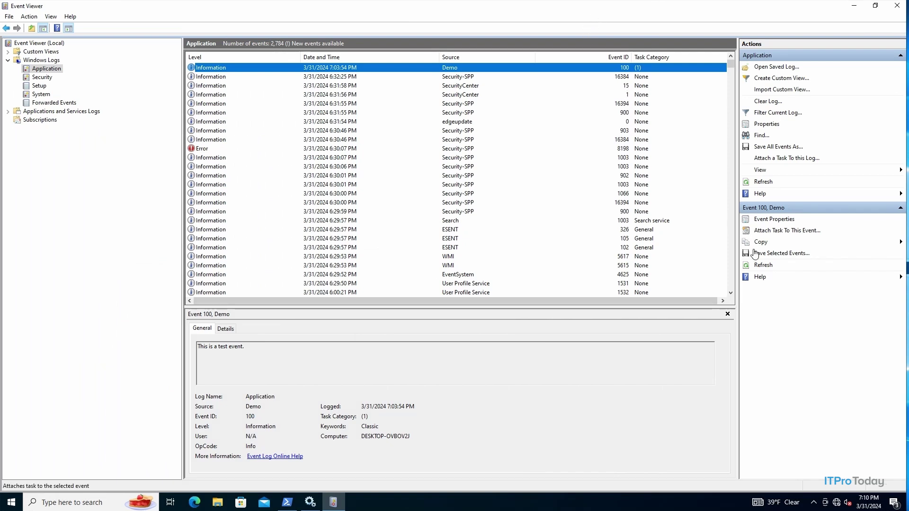
{"action": "left_click", "coordinate": [767, 268]}
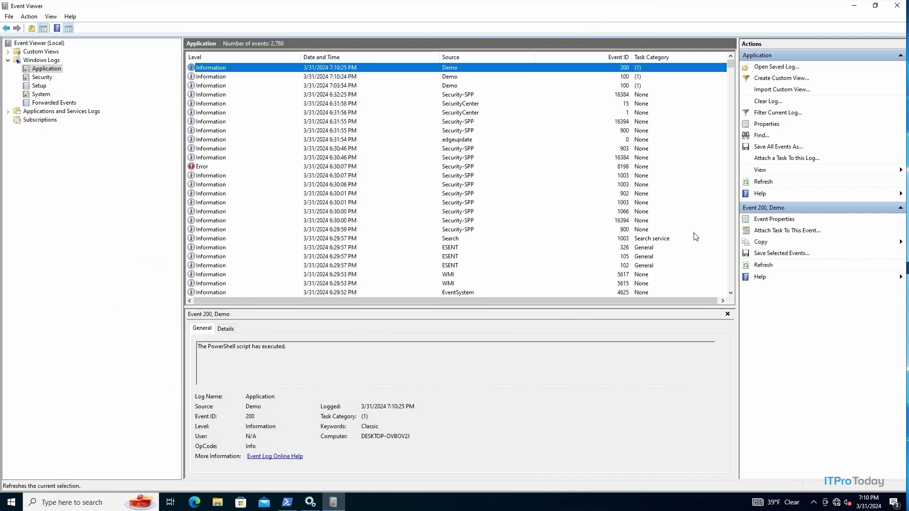
{"action": "left_click", "coordinate": [454, 78]}
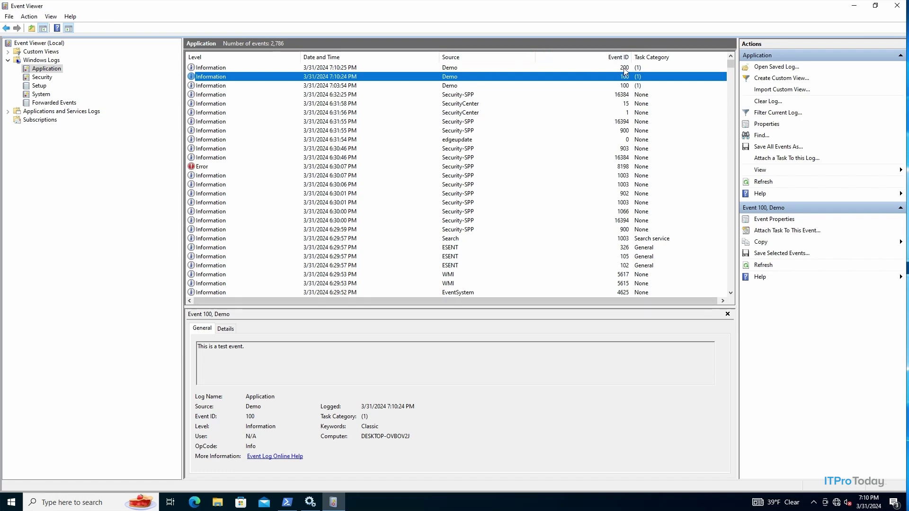
{"action": "left_click", "coordinate": [474, 69]}
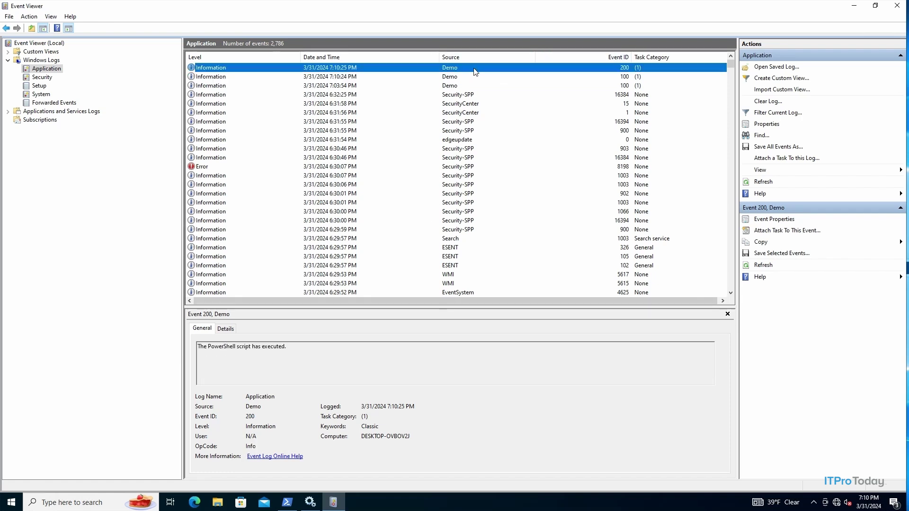